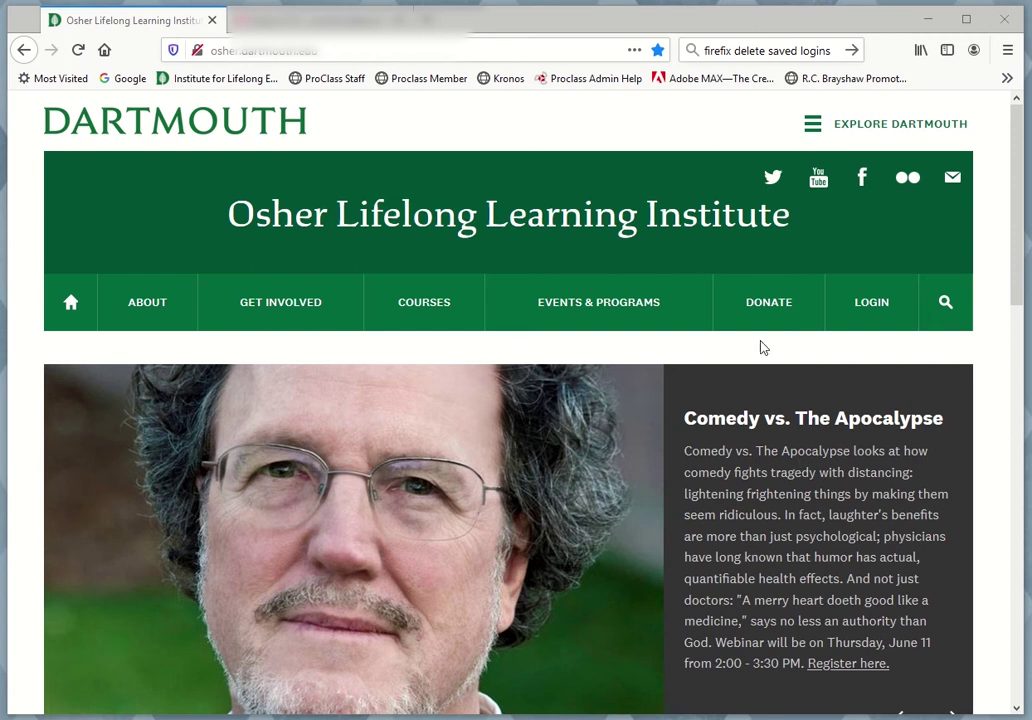
Request a password reset by submitting the account's e-mail address on the forgotten-password page
click(876, 308)
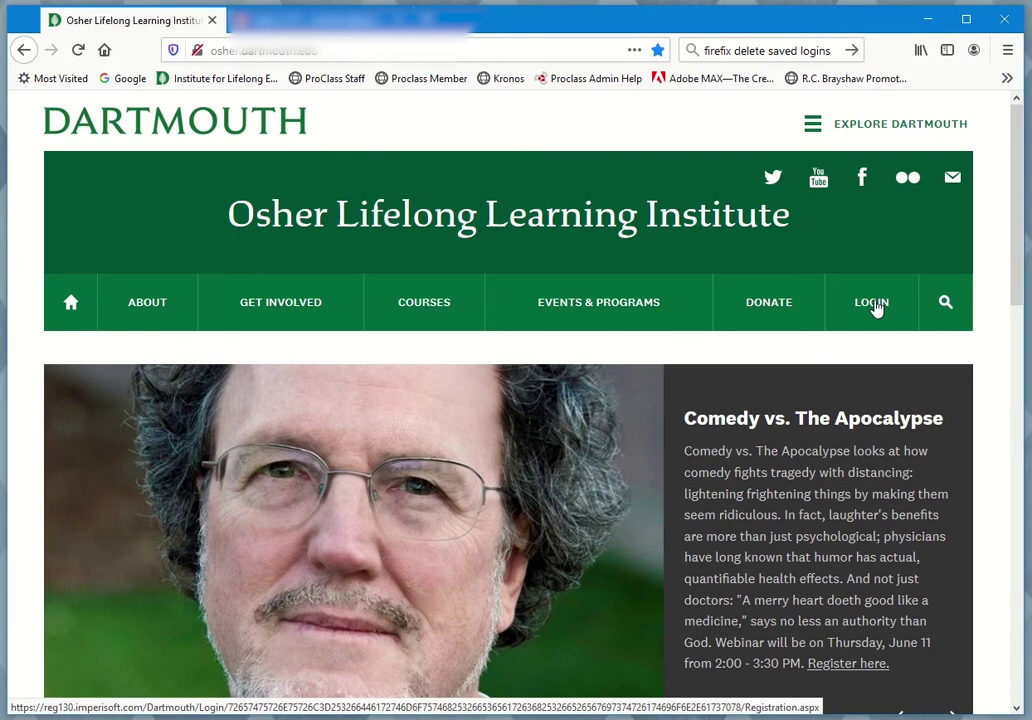
click(876, 308)
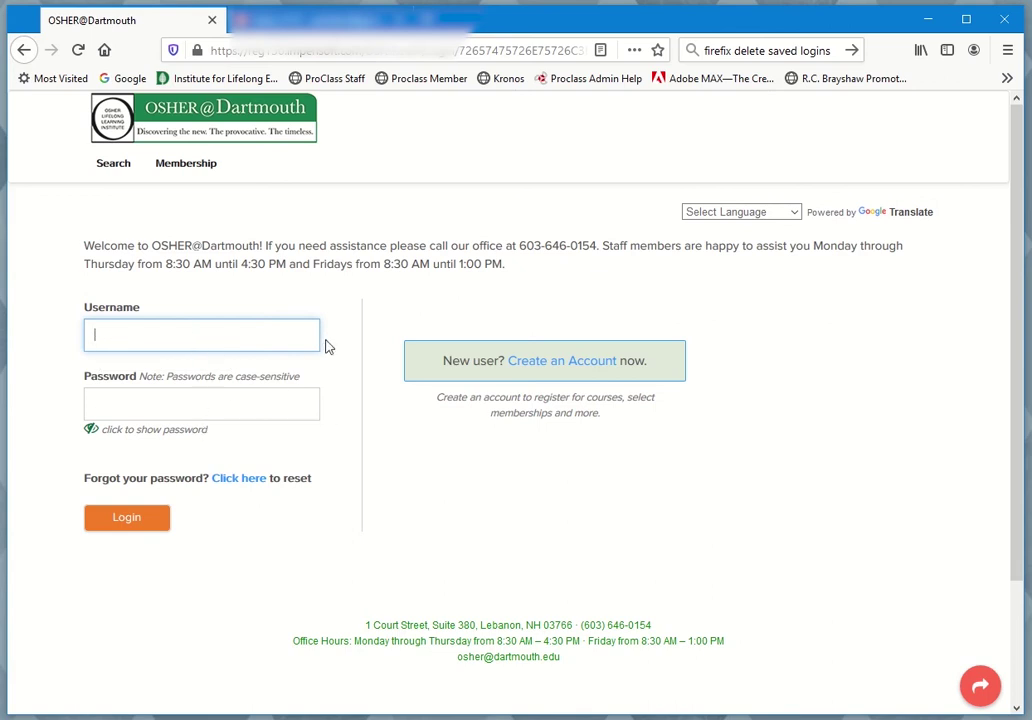
click(251, 481)
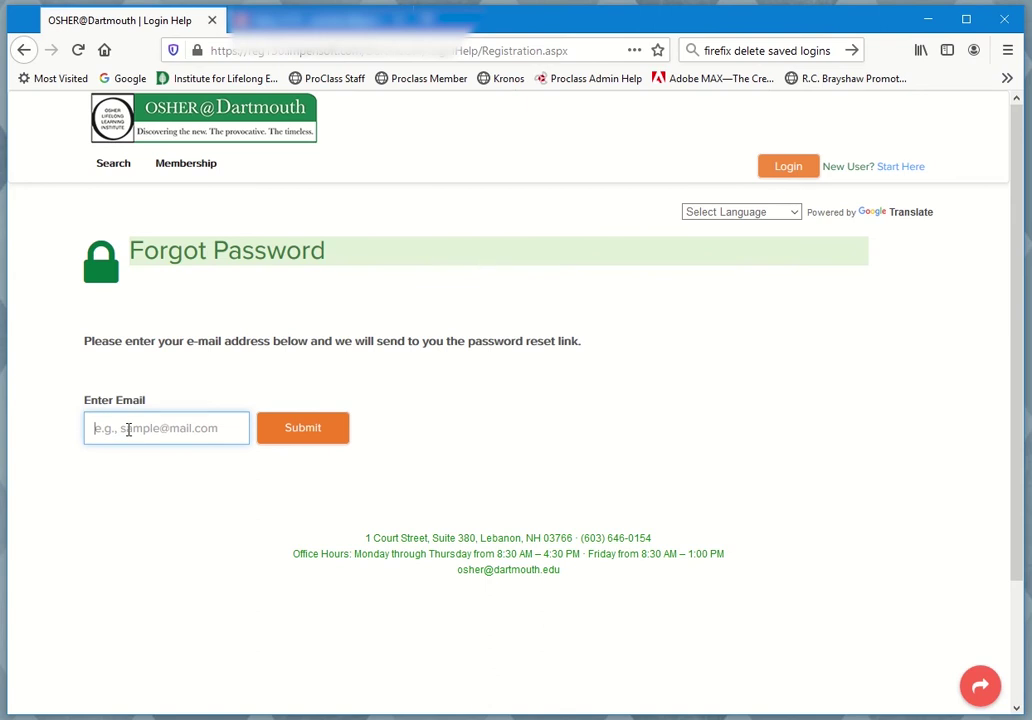
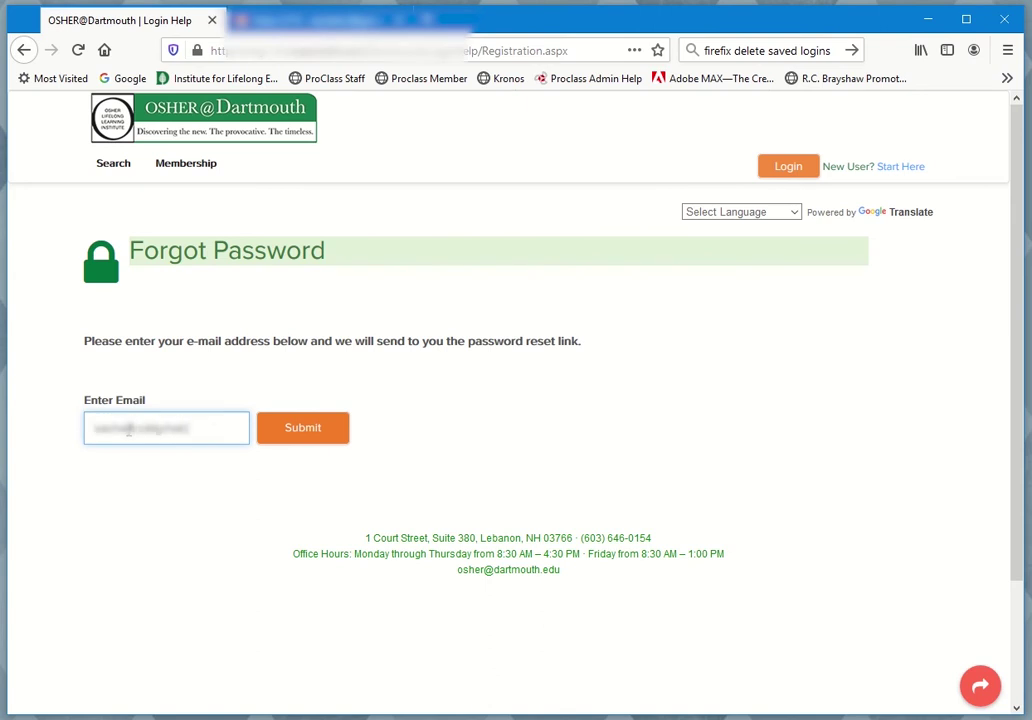
click(297, 432)
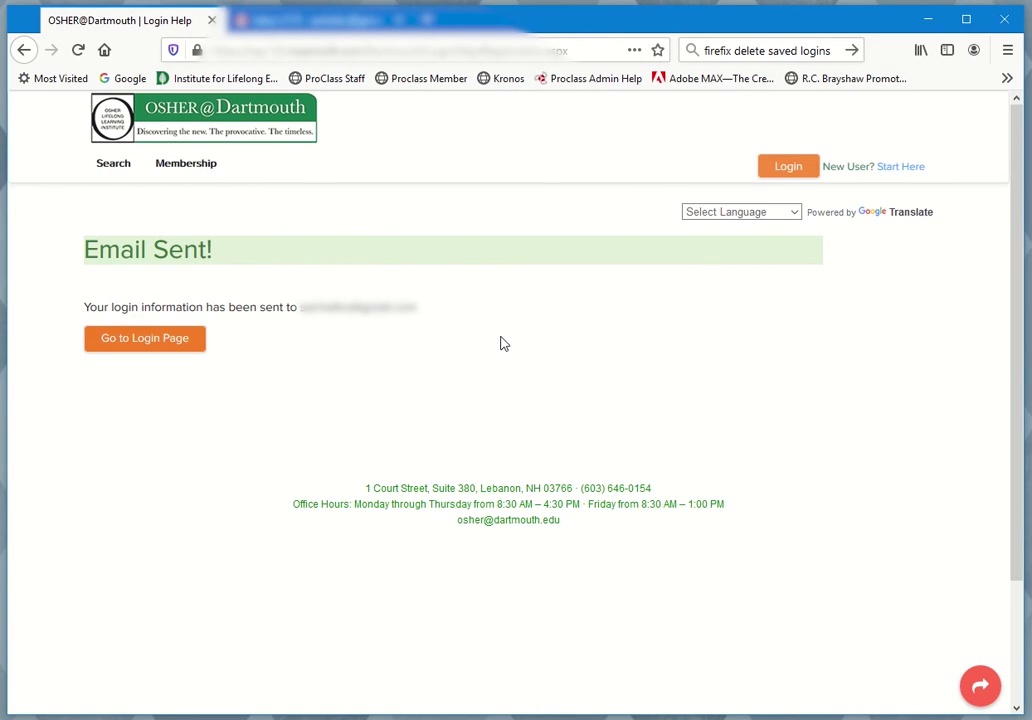
key(ctrl+Tab)
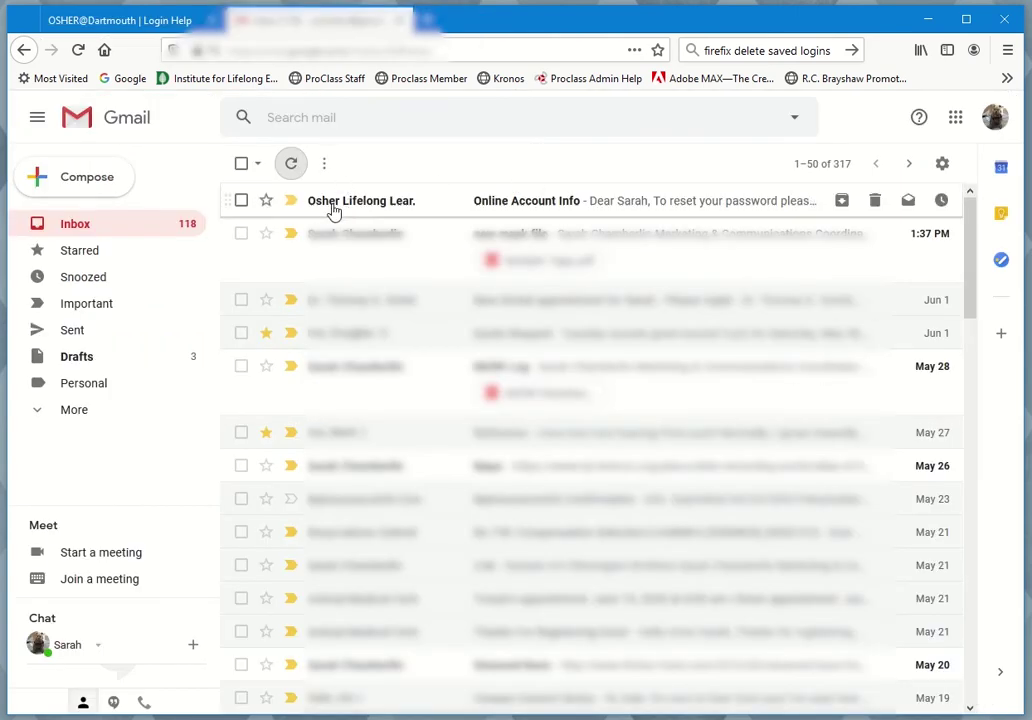
Open the 'Online Account Info' email in Gmail and follow its password reset link
click(421, 208)
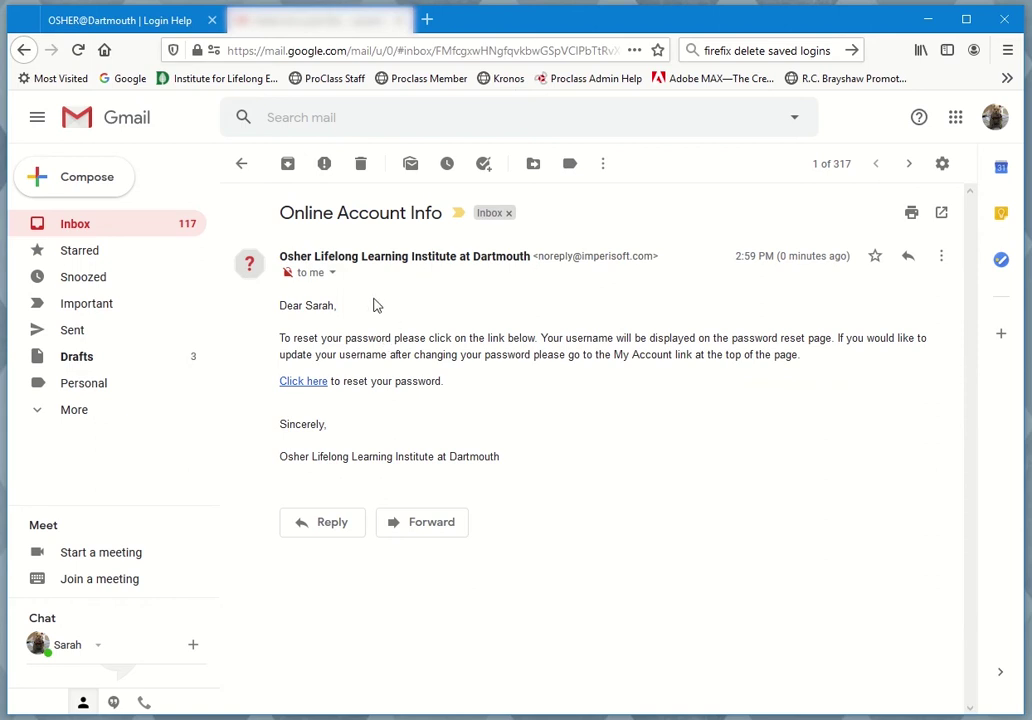
click(97, 418)
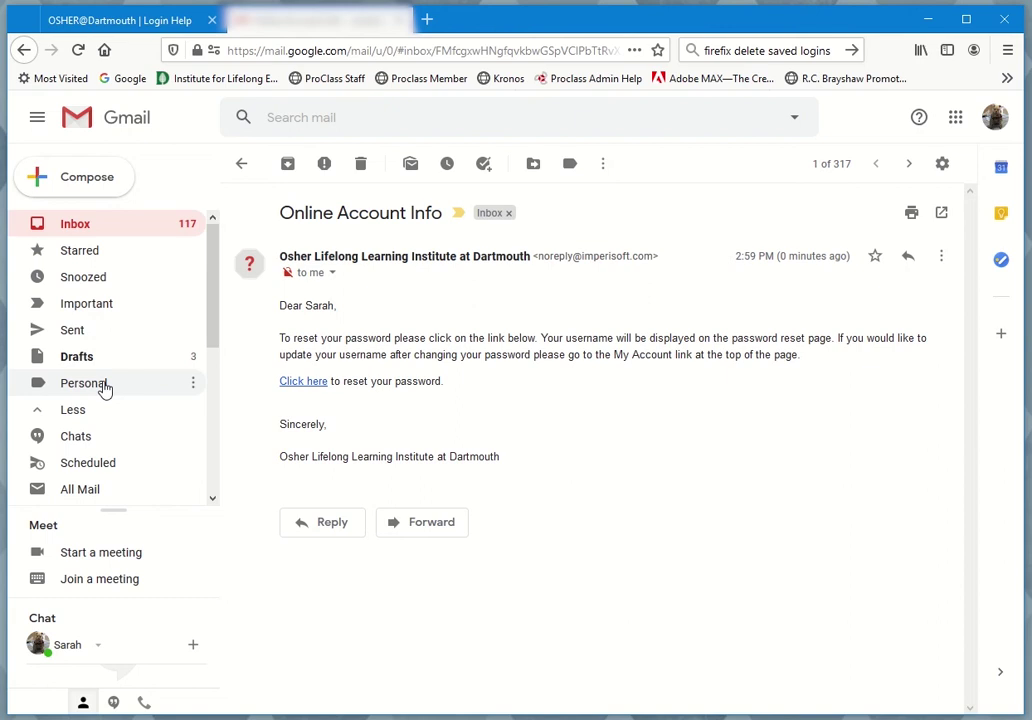
scroll(104, 390, down, 3)
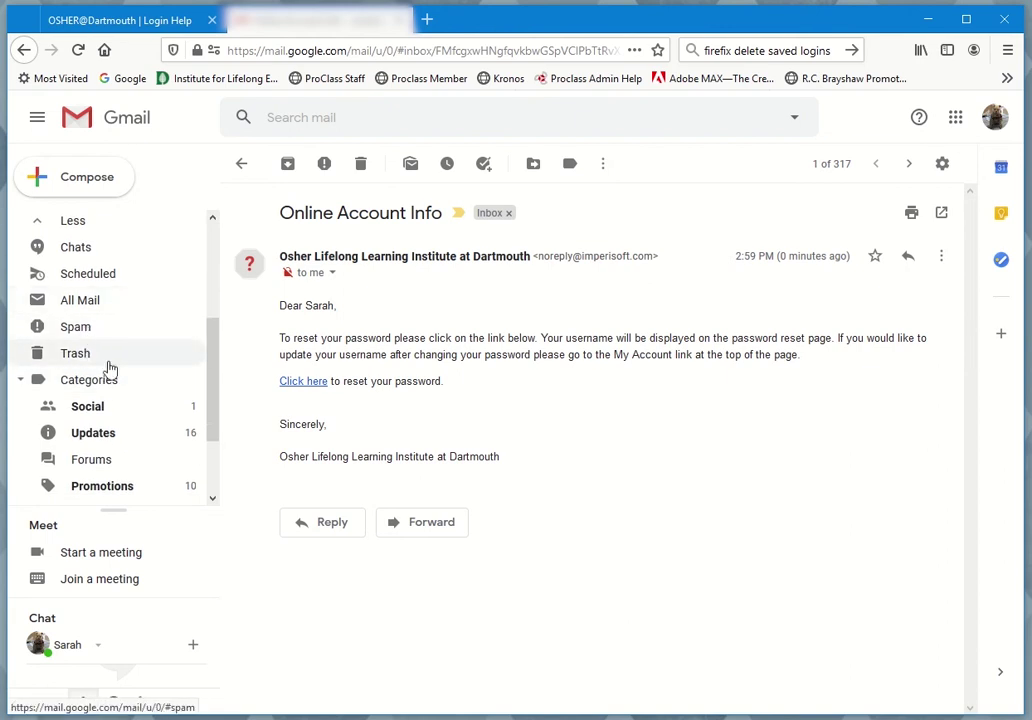
scroll(143, 347, up, 3)
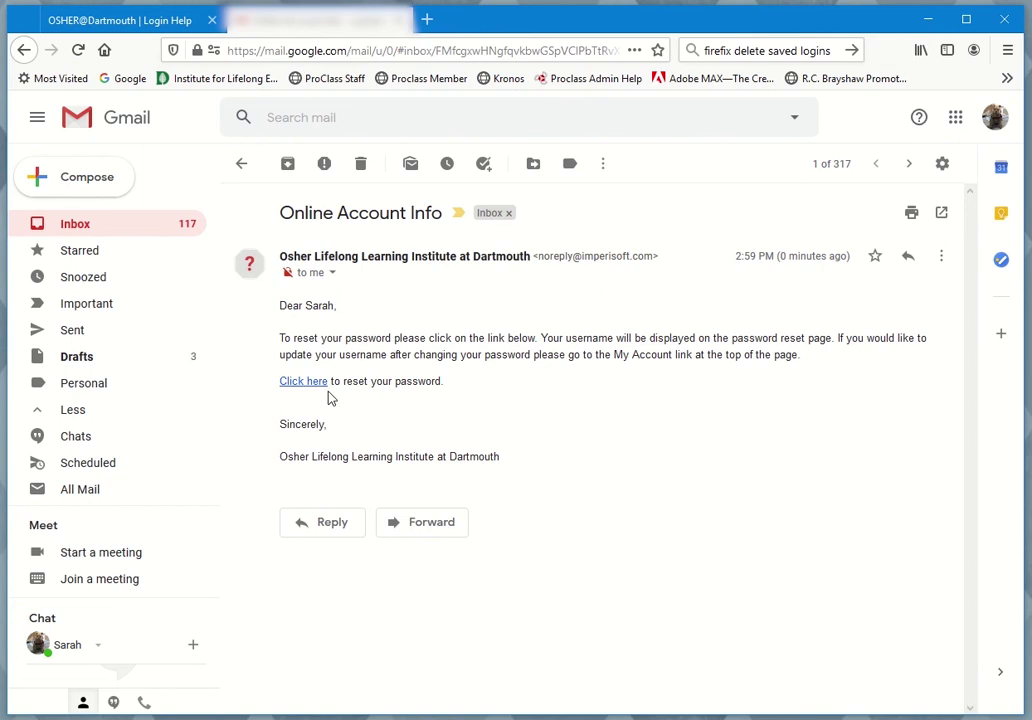
click(303, 382)
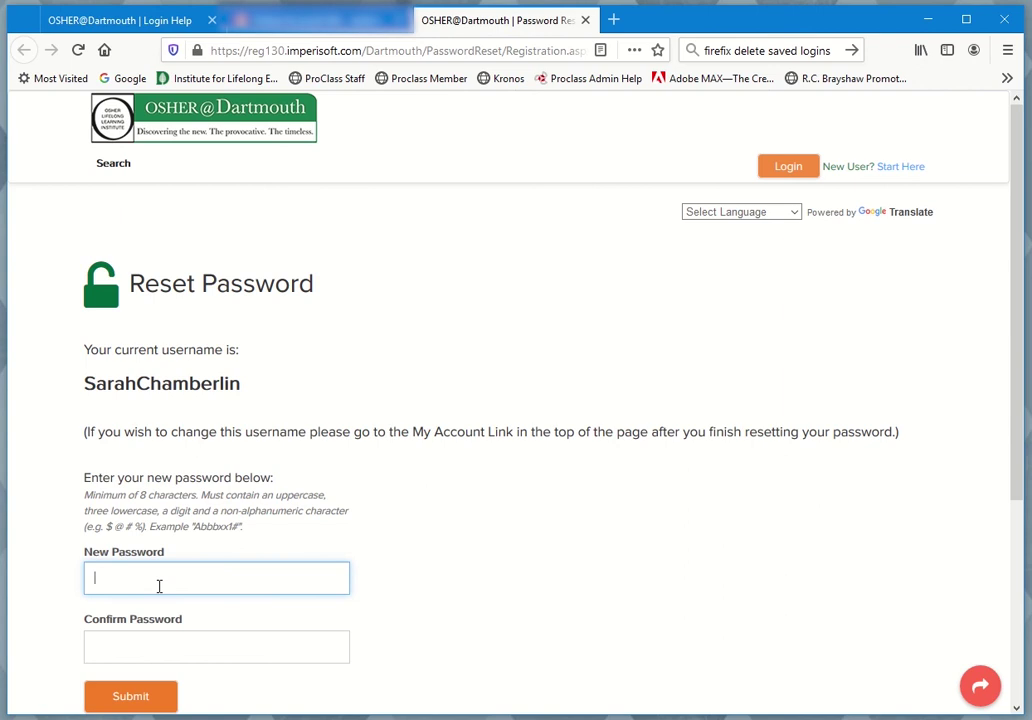
Enter the new password in New Password and Confirm Password, then submit it
text(•••••••••)
click(138, 650)
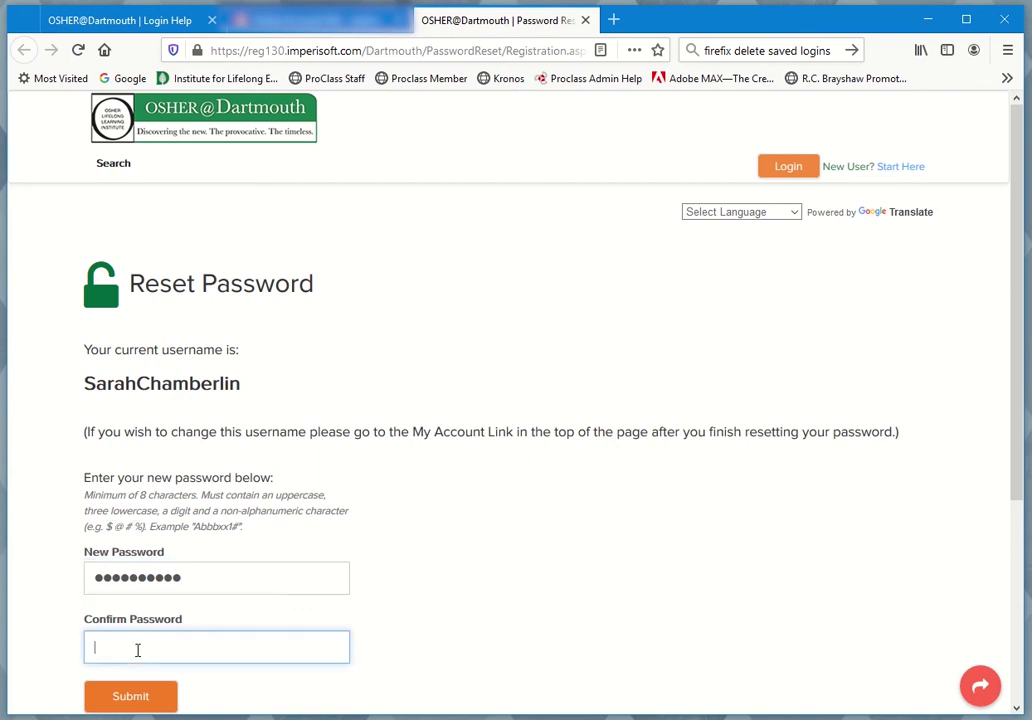
text(••••••••••)
click(138, 696)
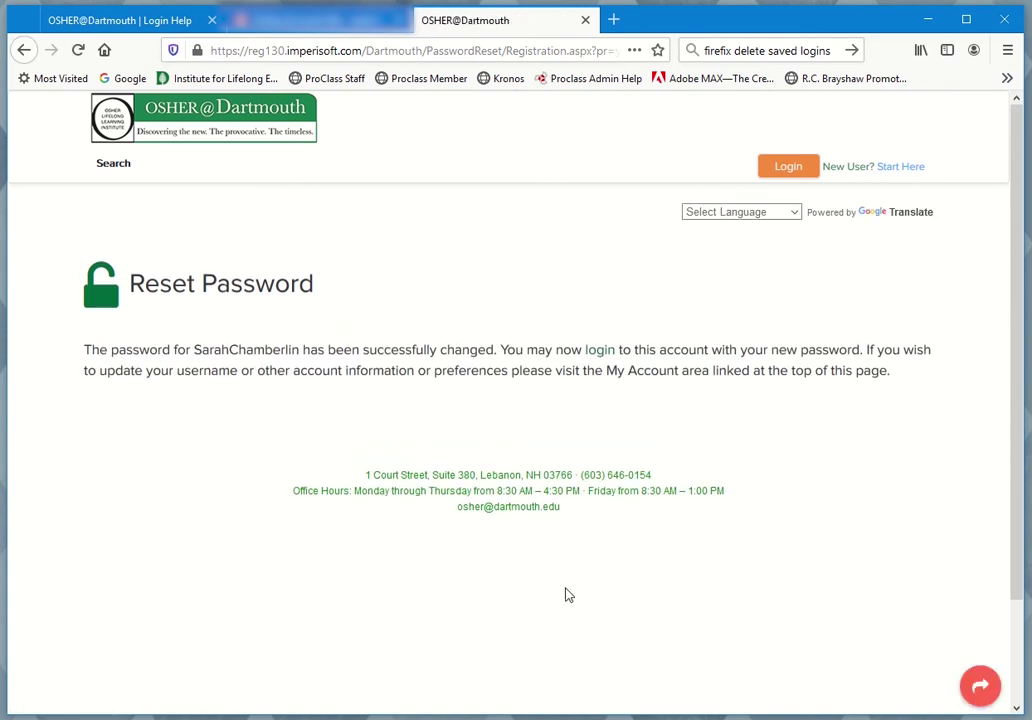
Log in with the account's username and the newly set password
click(793, 170)
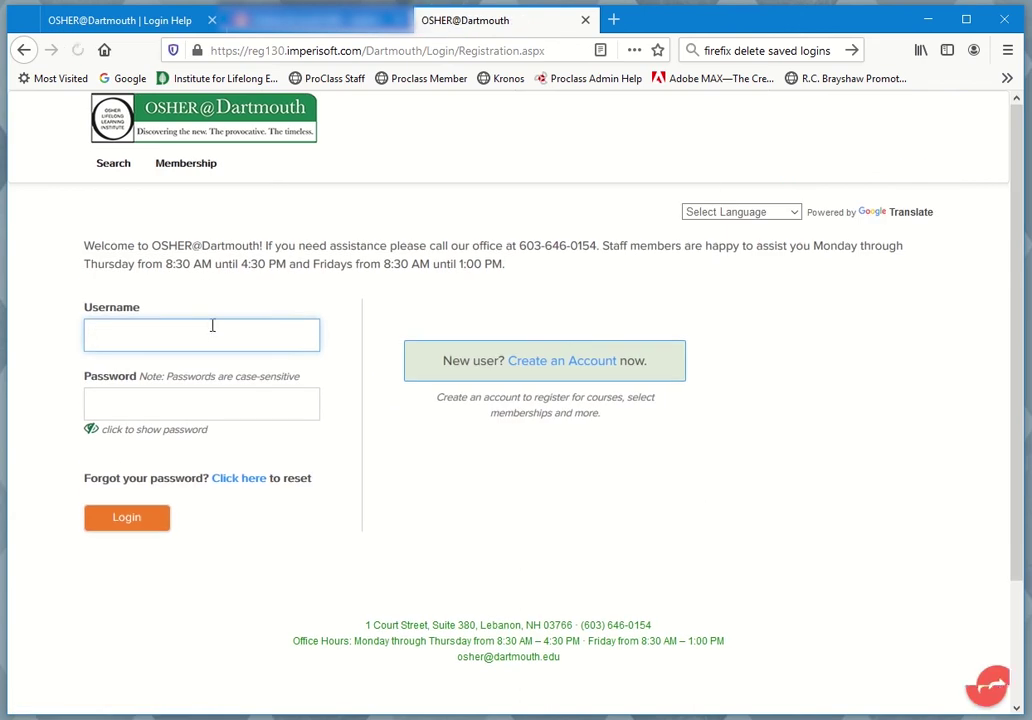
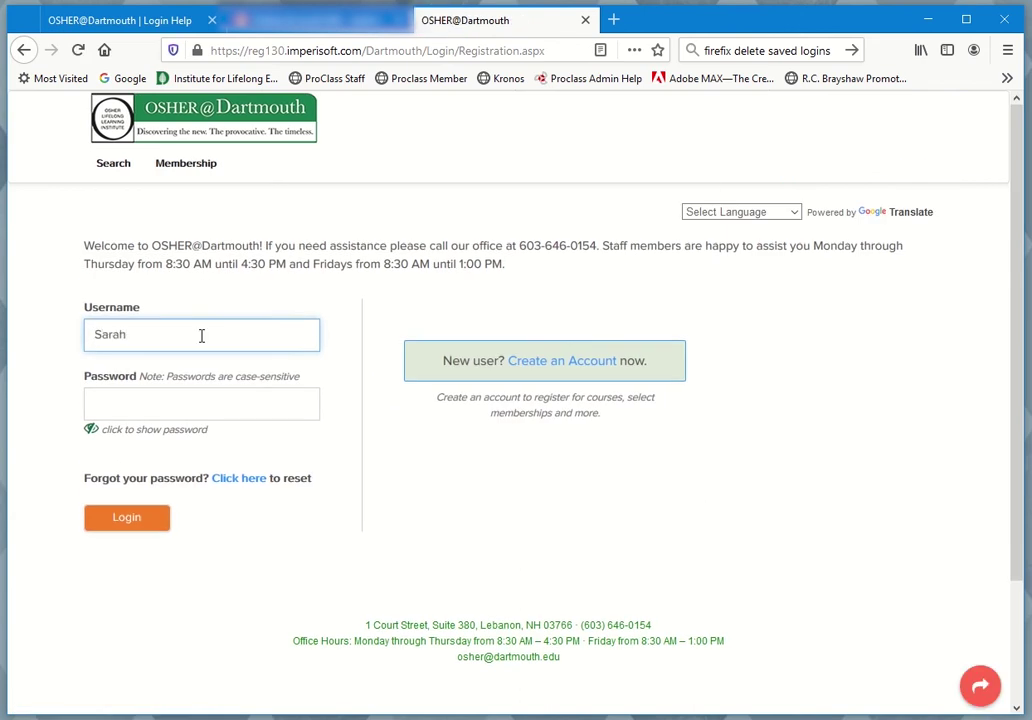
click(184, 405)
text(•••••••••••)
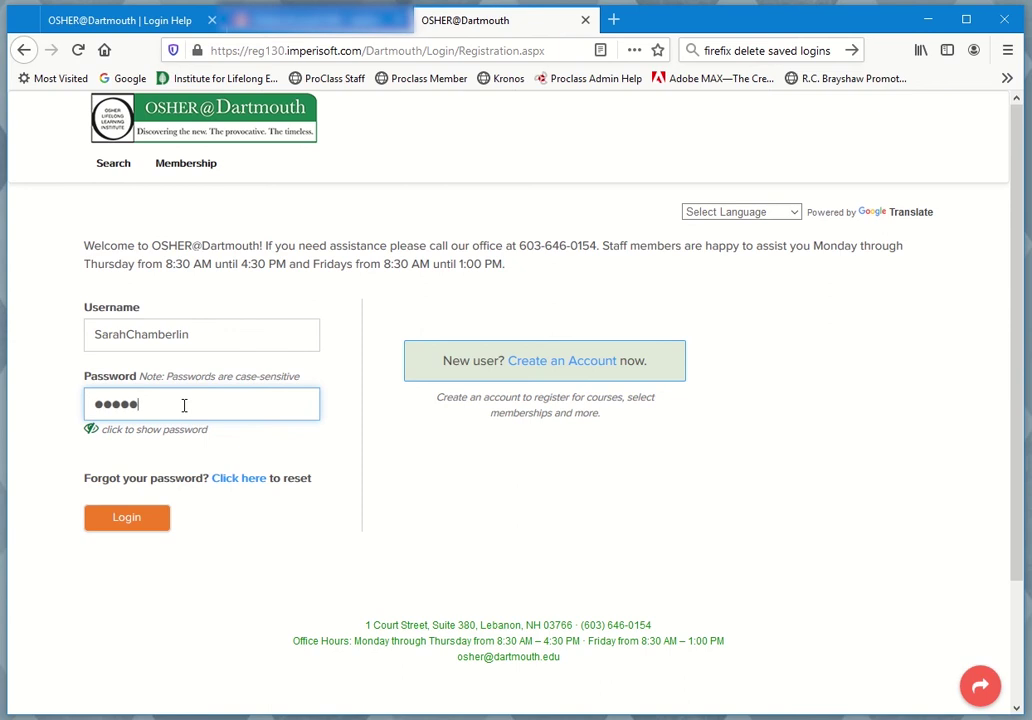
click(130, 528)
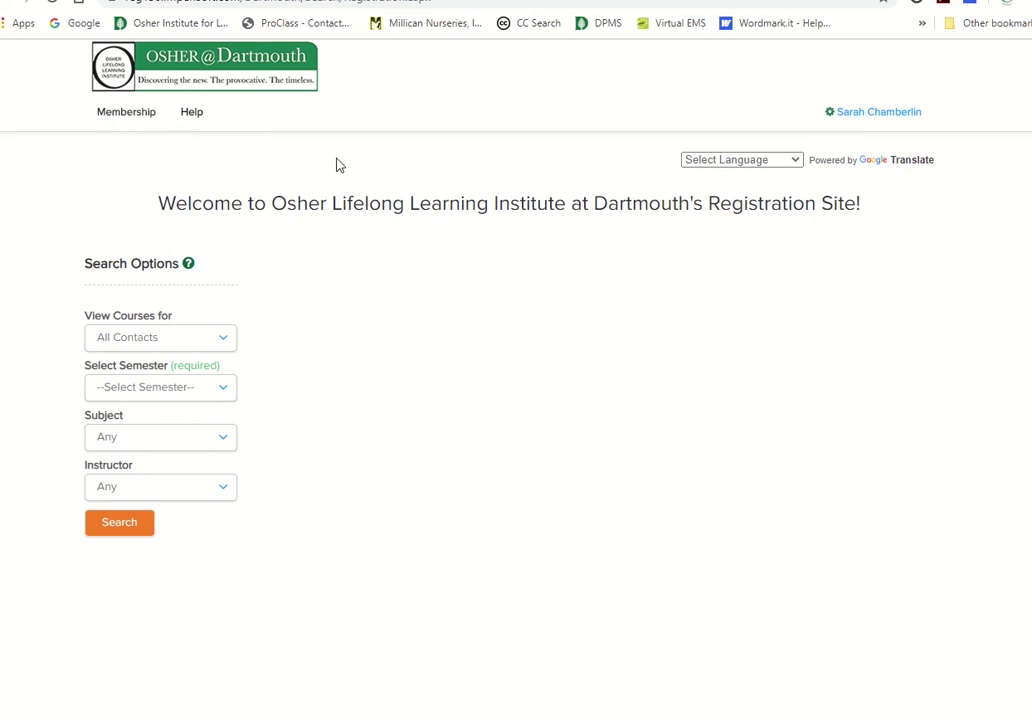
Go through the name link's account options to the My Account details page
click(846, 118)
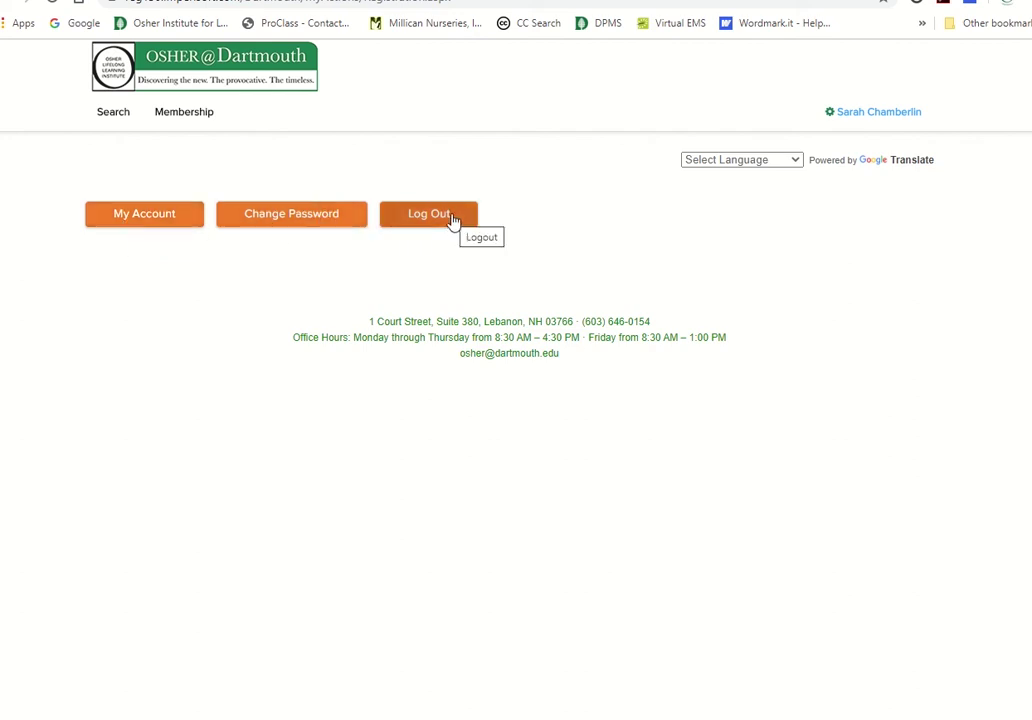
click(138, 218)
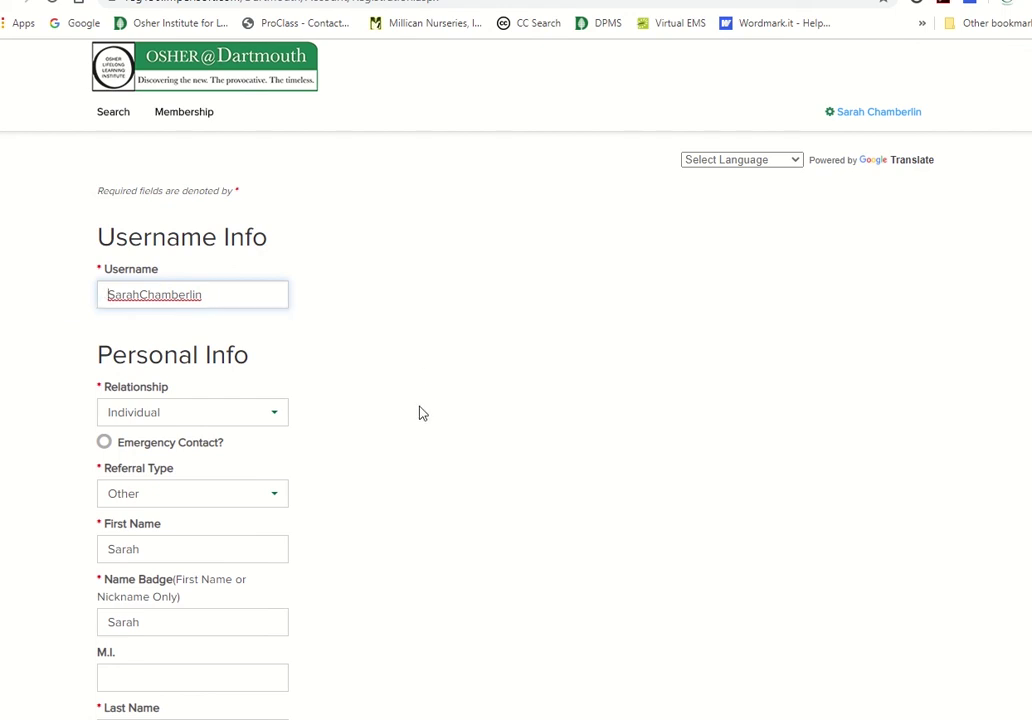
Scroll down the My Account page to the memberships section
scroll(421, 413, down, 10)
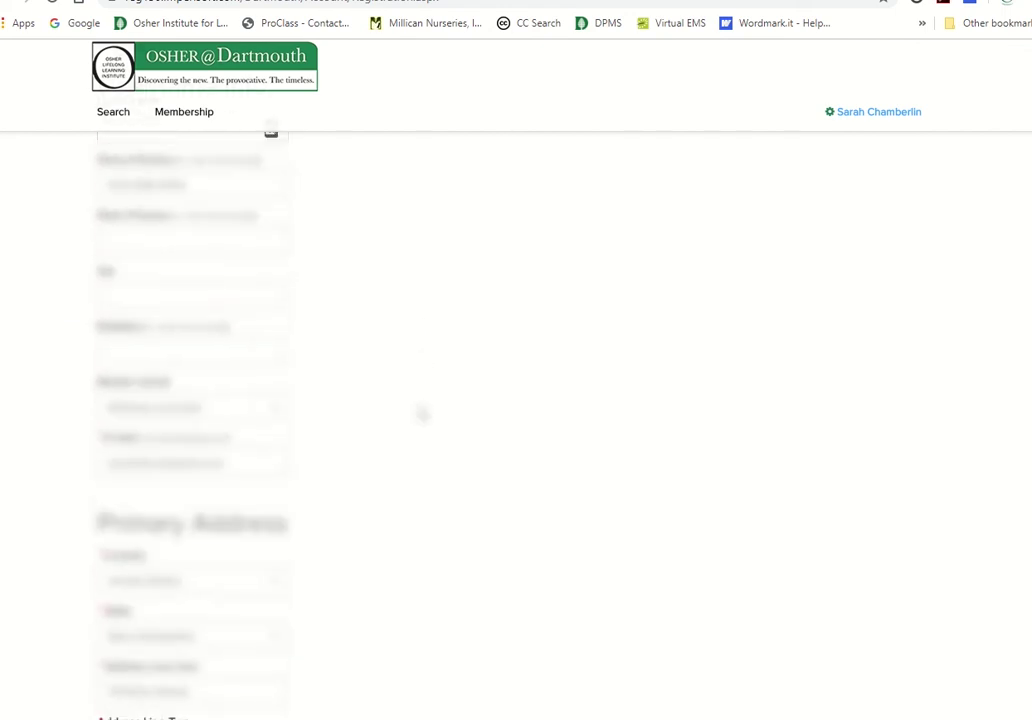
scroll(421, 413, down, 15)
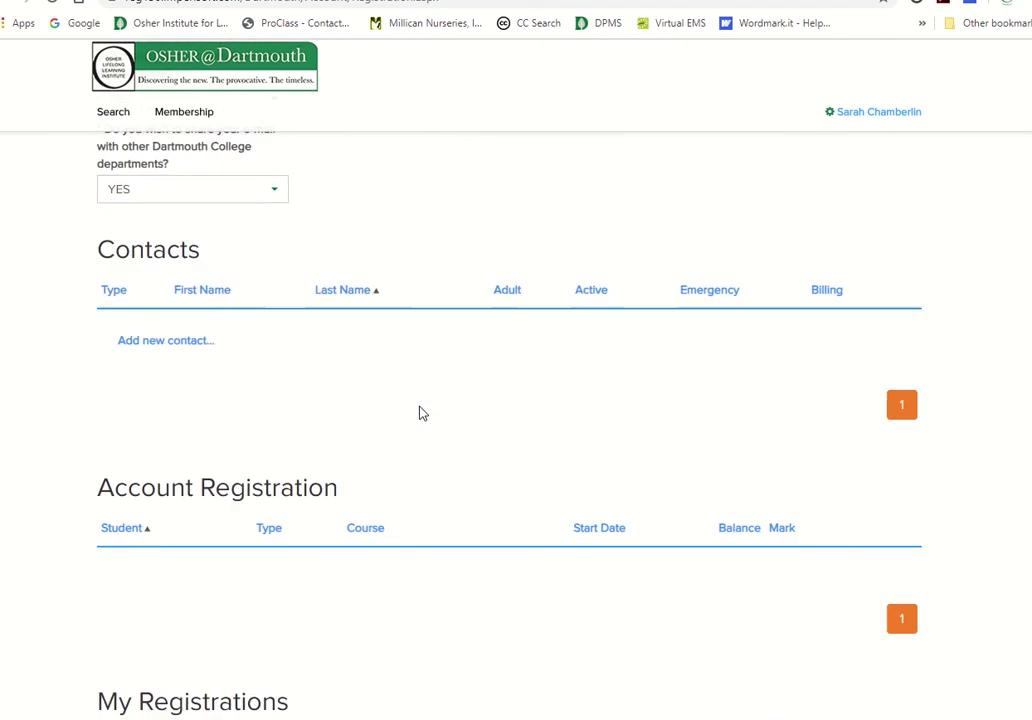
scroll(421, 413, down, 15)
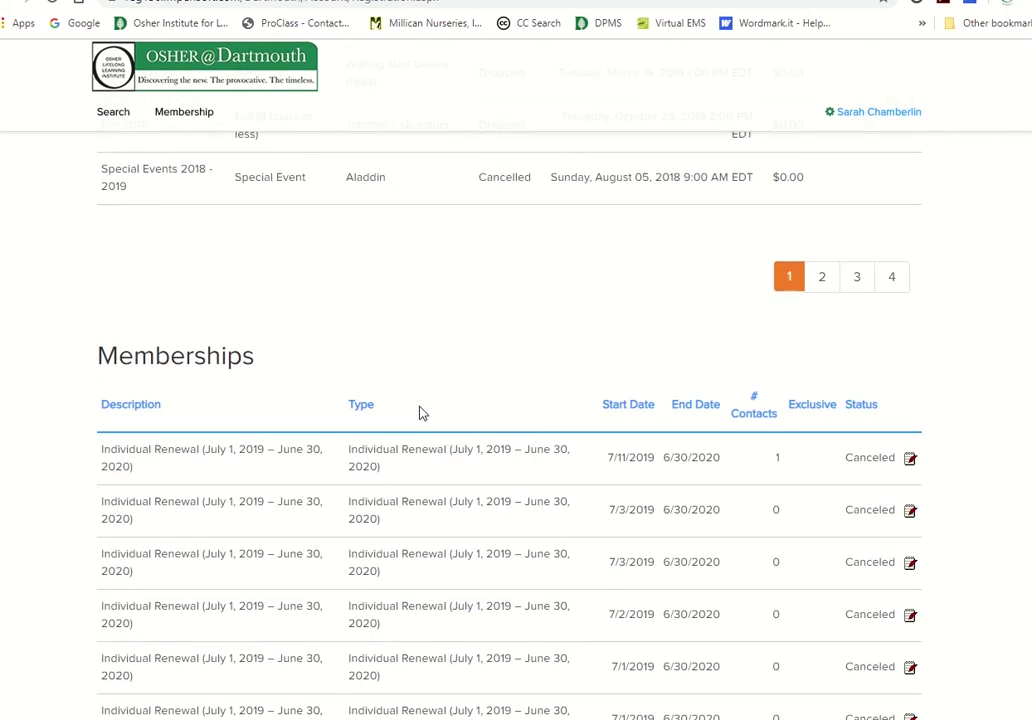
scroll(421, 413, down, 3)
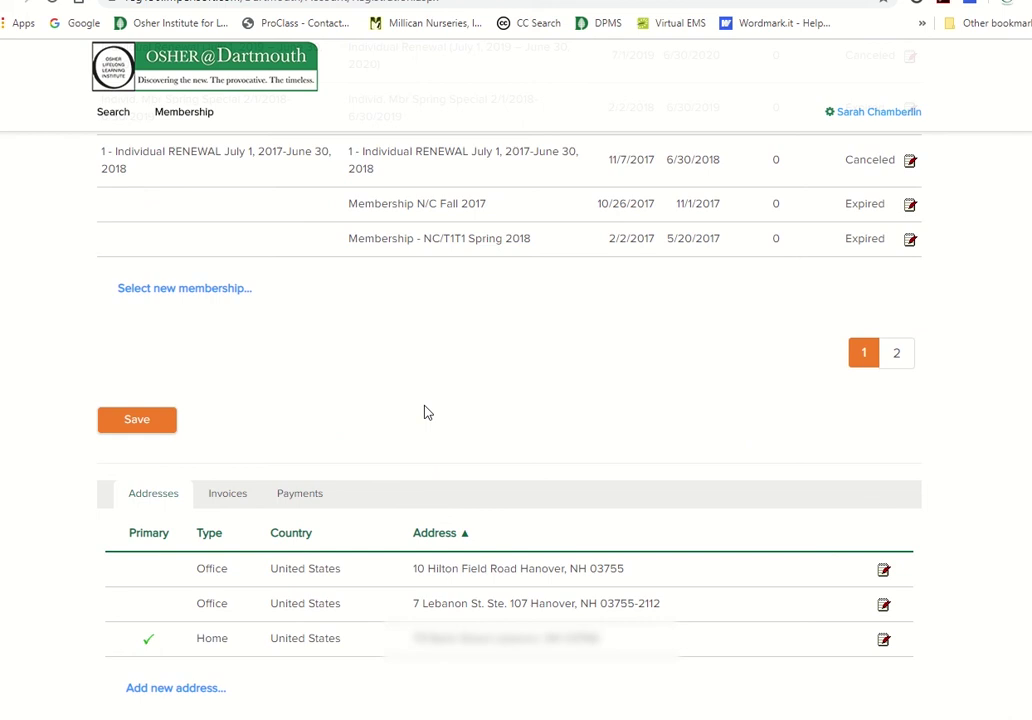
scroll(124, 371, up, 4)
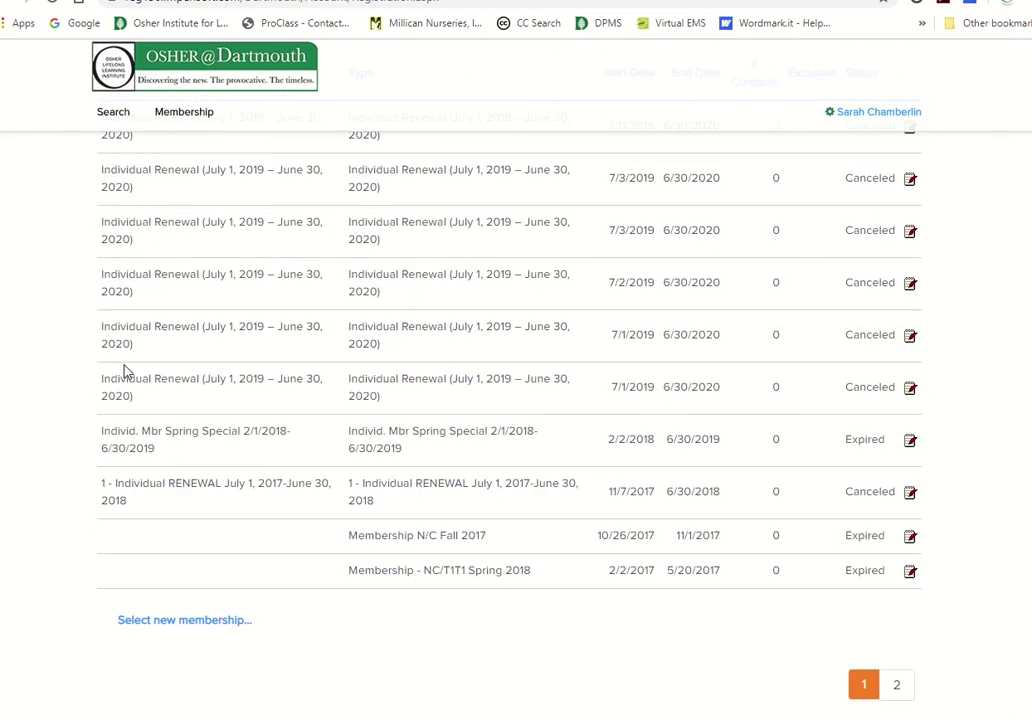
scroll(124, 371, down, 3)
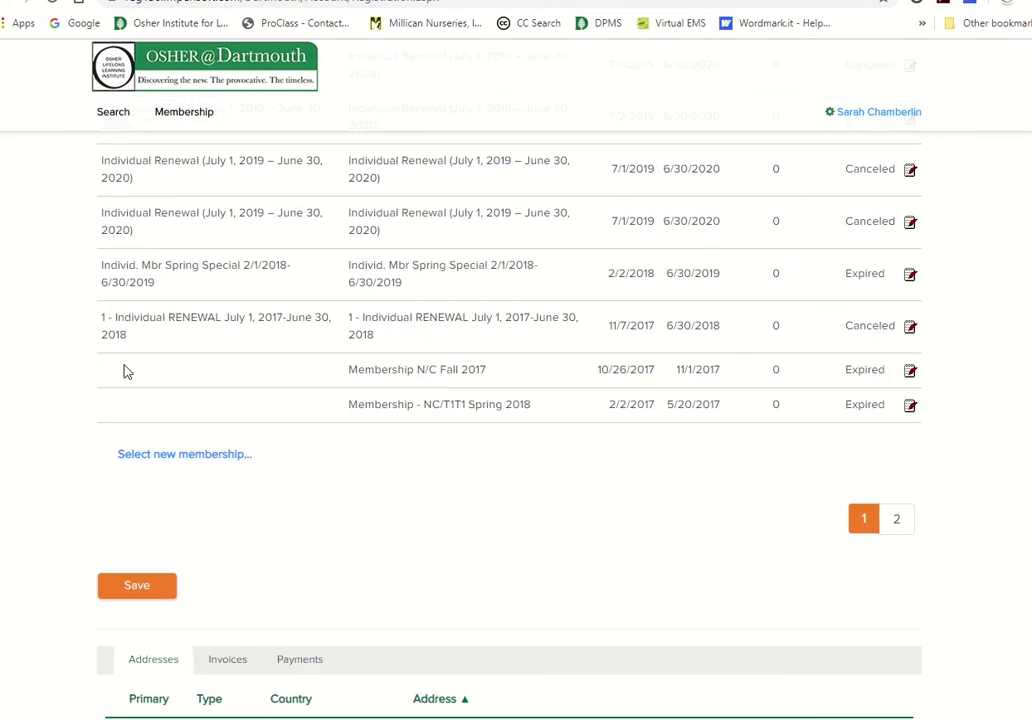
scroll(76, 472, down, 3)
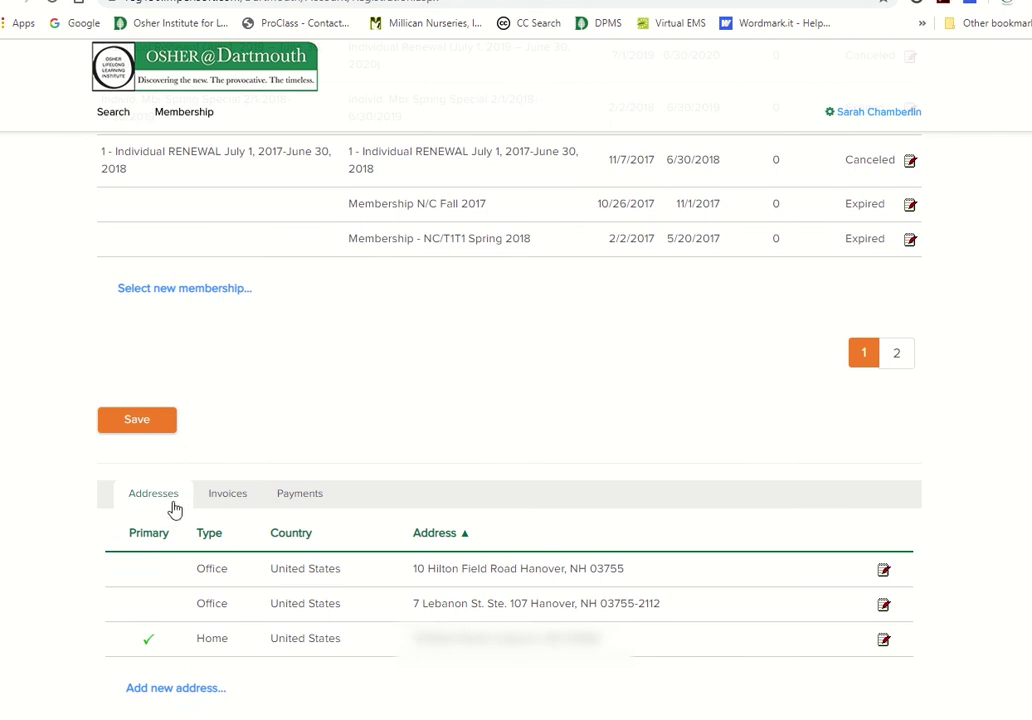
View the Invoices and Payments tabs, then return to the top of the page
click(238, 505)
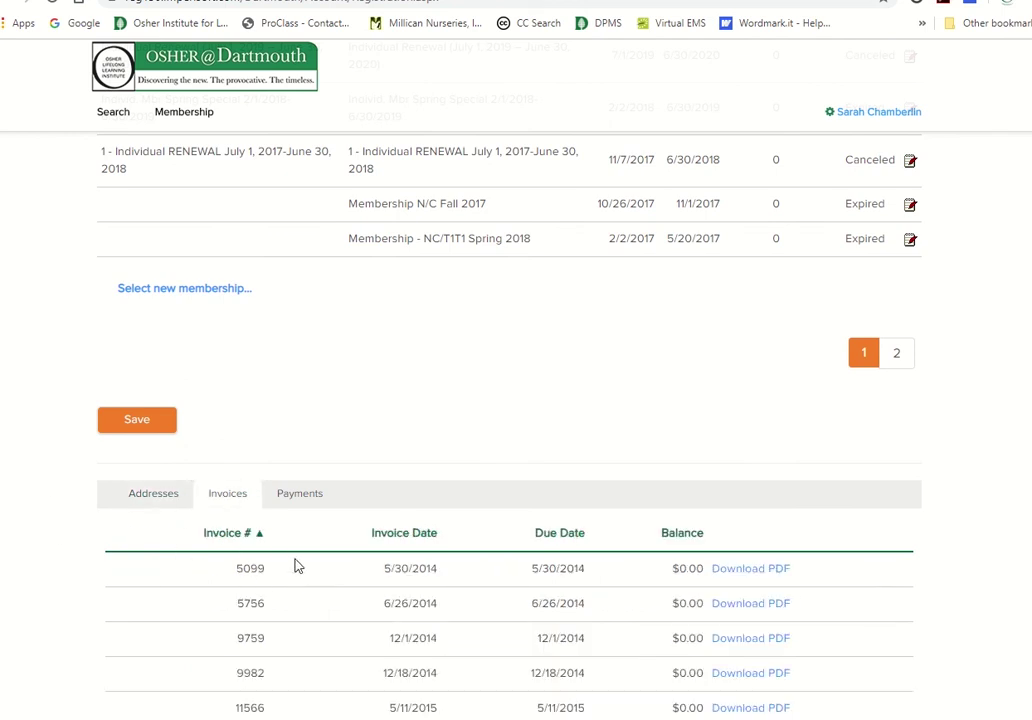
click(292, 503)
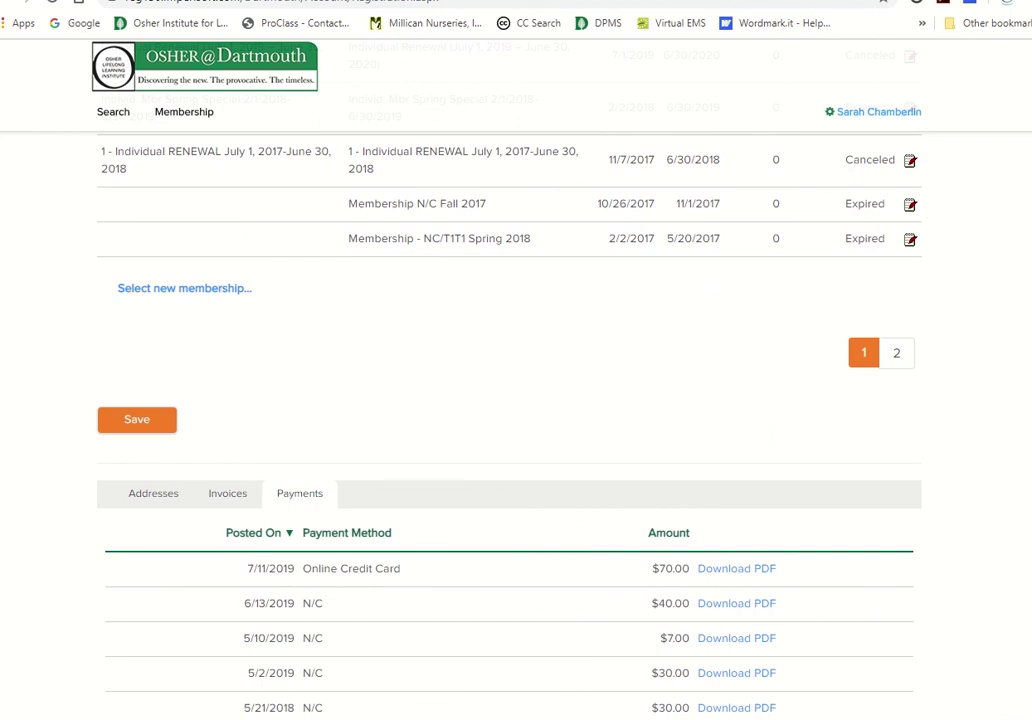
scroll(1012, 130, up, 20)
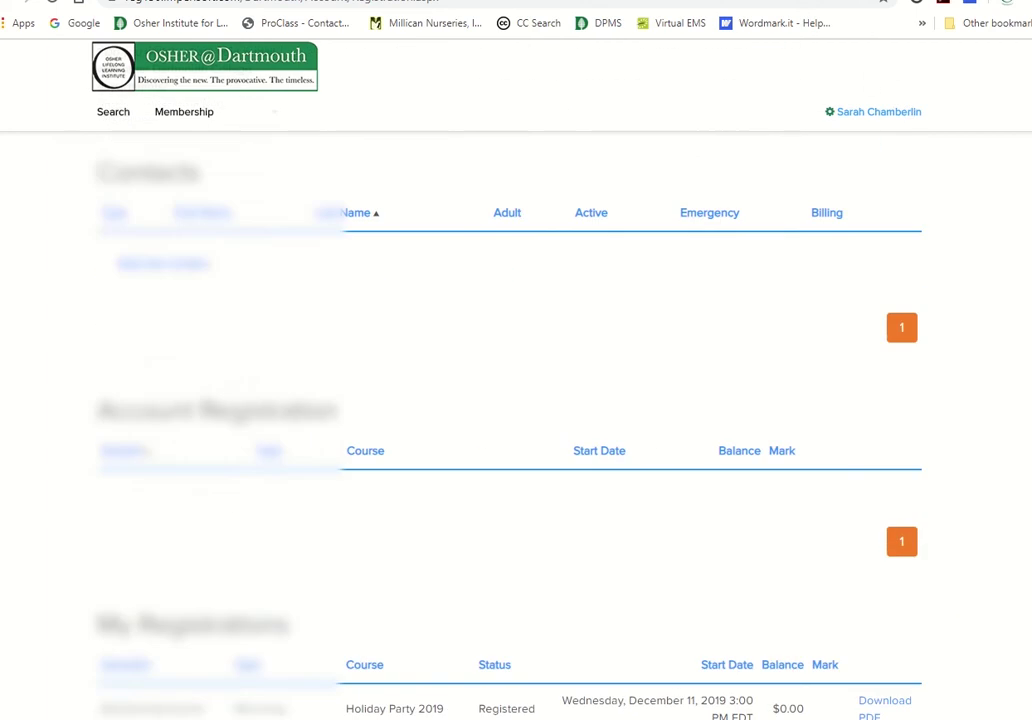
scroll(1012, 130, up, 3)
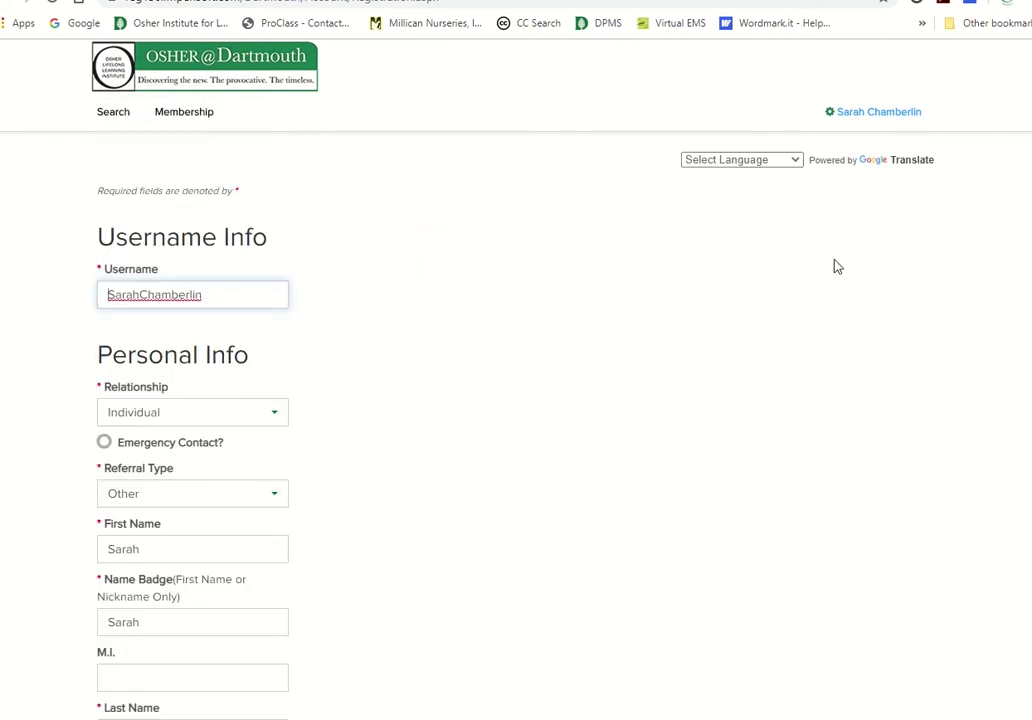
Return to the account options through the name link to log out
click(868, 114)
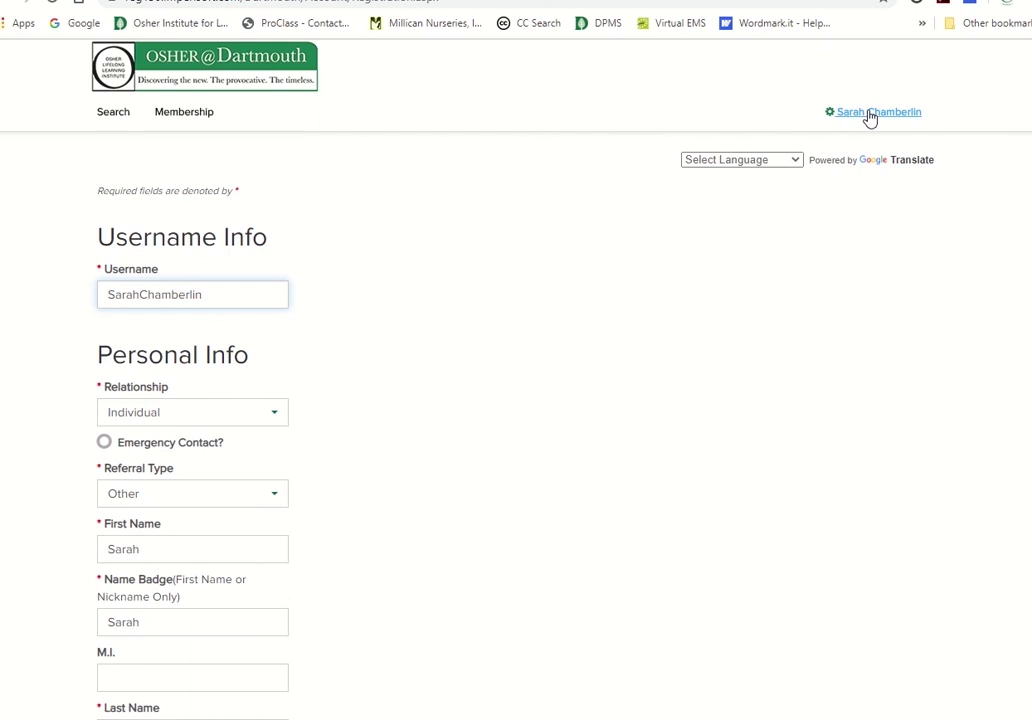